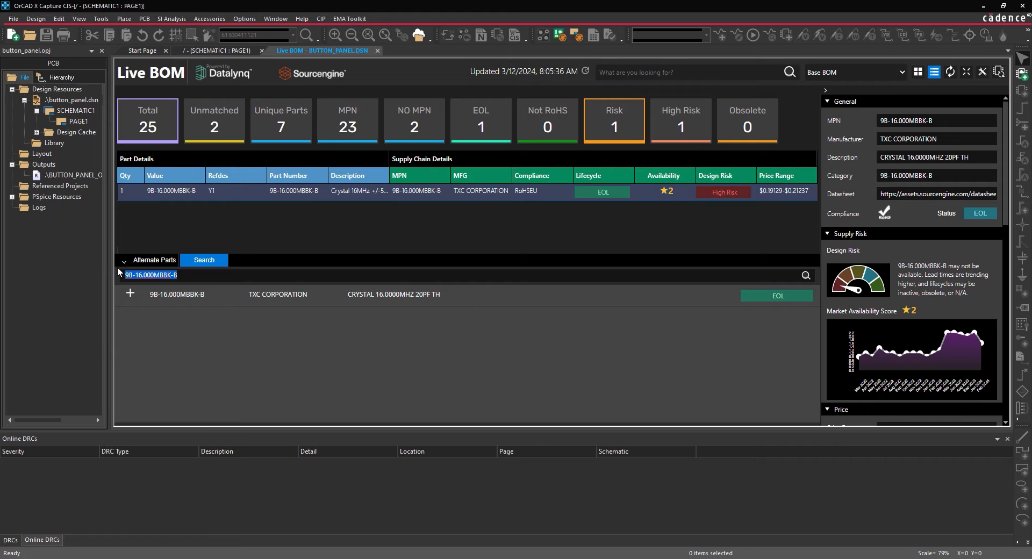
Search for "Crystal 16MHz" among replacement parts and assign ECS-160-20-3X-TR to the high-risk crystal Y1.
{"action": "type", "text": "crystal 16MHz"}
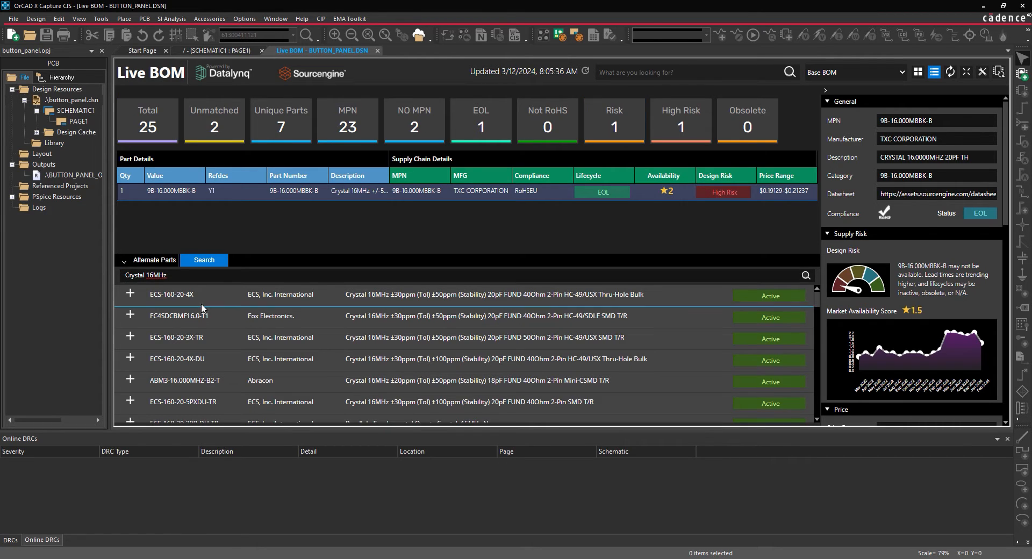
{"action": "left_click", "coordinate": [209, 336]}
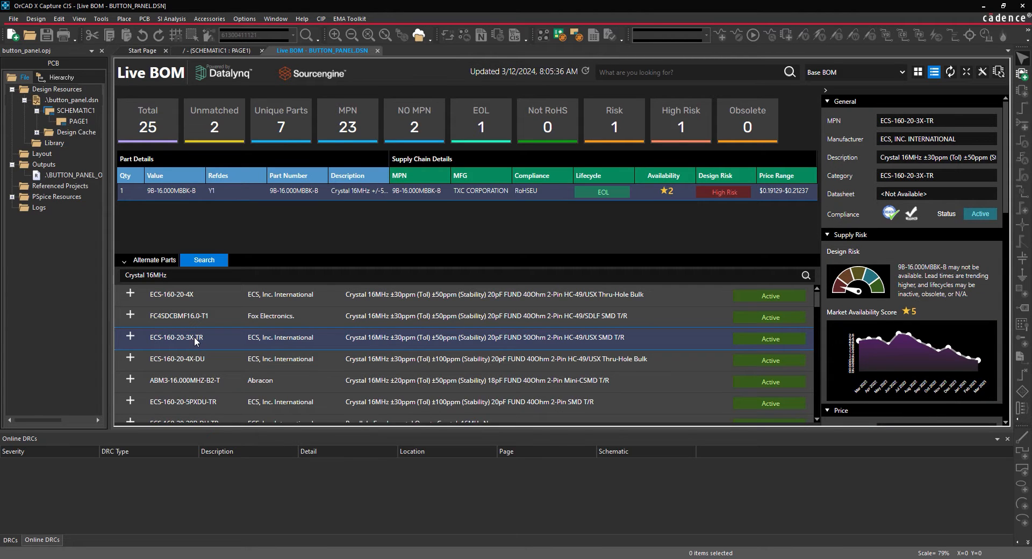
{"action": "left_click", "coordinate": [132, 337]}
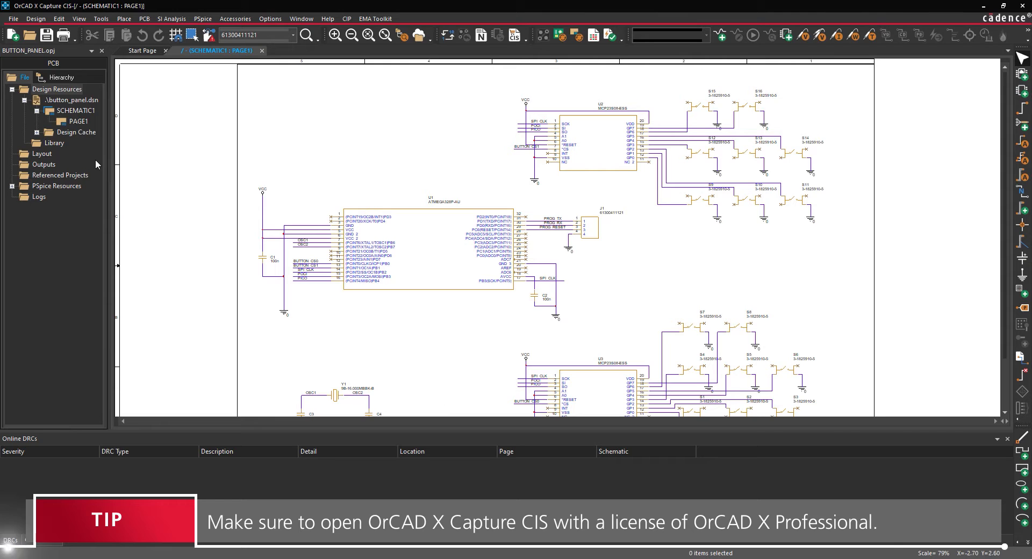
Add the button_panel.dsn design to the workspace.
{"action": "right_click", "coordinate": [62, 103]}
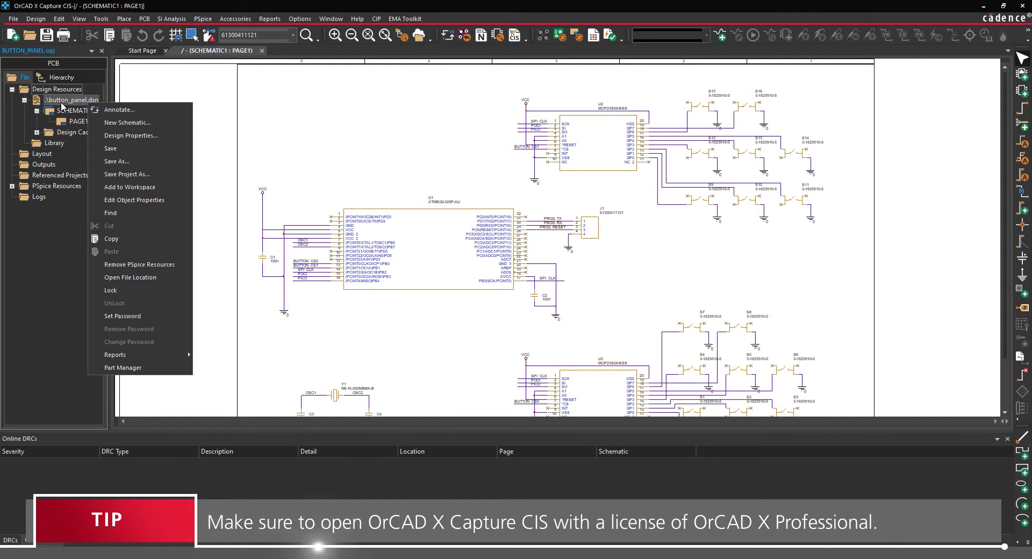
{"action": "left_click", "coordinate": [119, 187]}
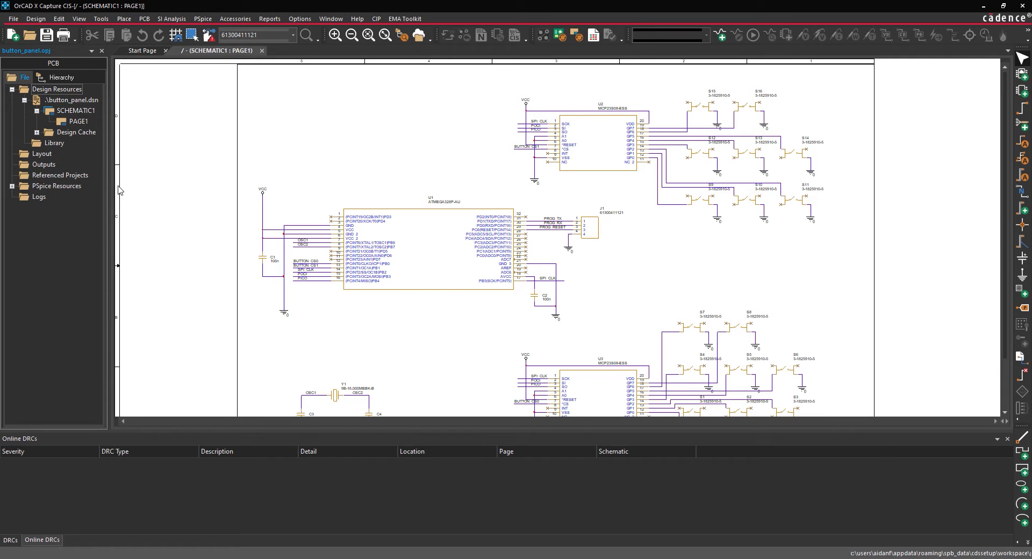
Try to open the Live BOM for the button_panel design before saving it.
{"action": "left_click", "coordinate": [101, 19]}
{"action": "left_click", "coordinate": [138, 156]}
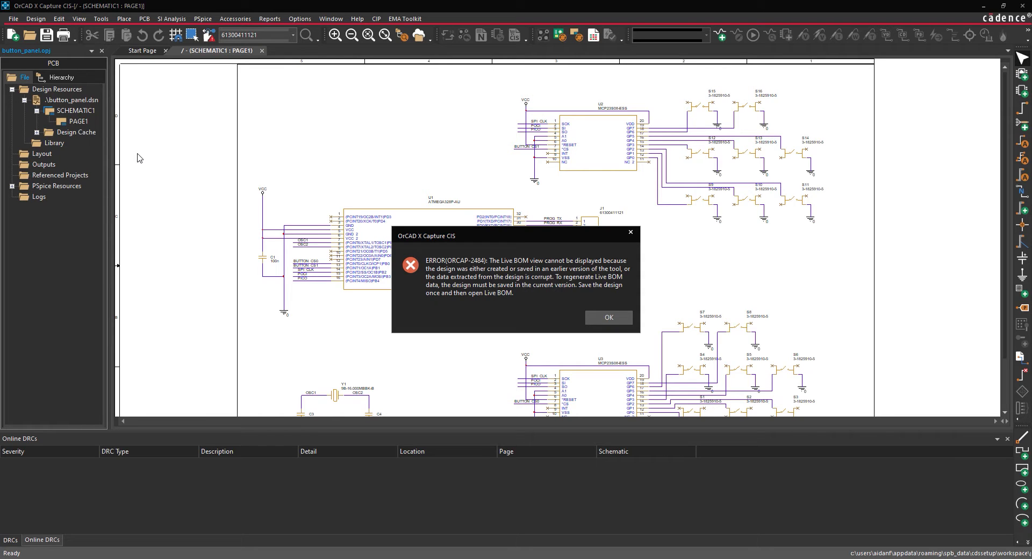
{"action": "left_click", "coordinate": [590, 314]}
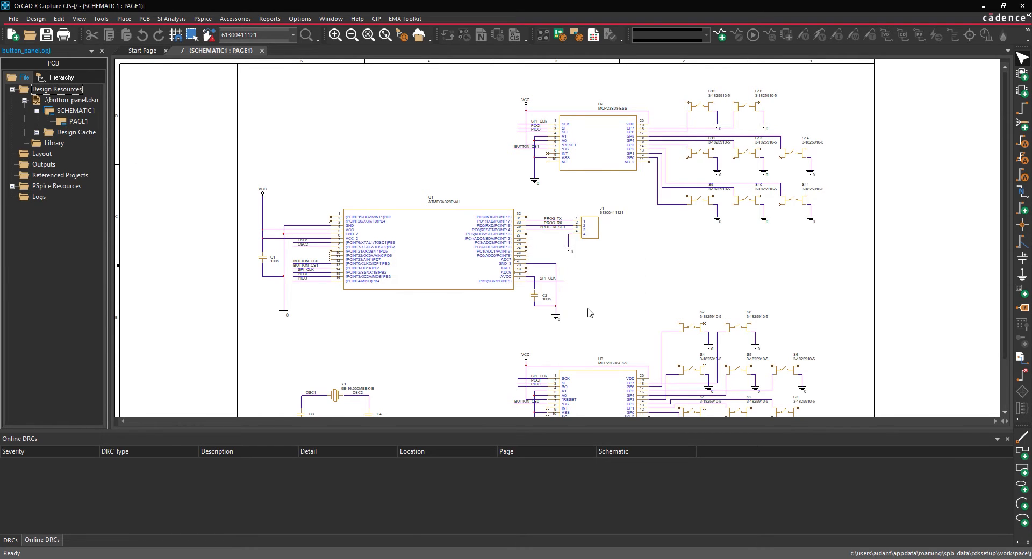
Save the button_panel.dsn design and open its Live BOM.
{"action": "left_click", "coordinate": [92, 102]}
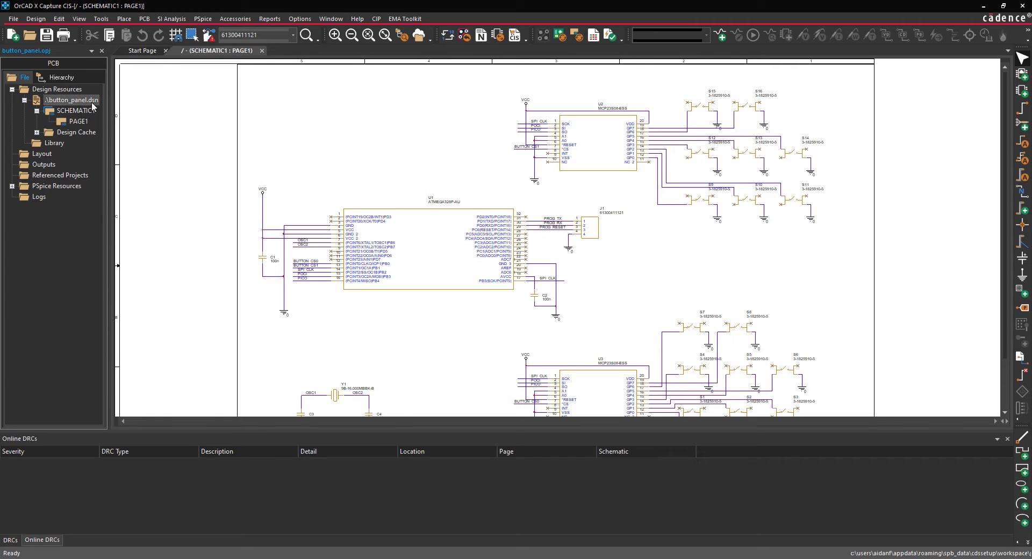
{"action": "left_click", "coordinate": [14, 18]}
{"action": "left_click", "coordinate": [15, 18]}
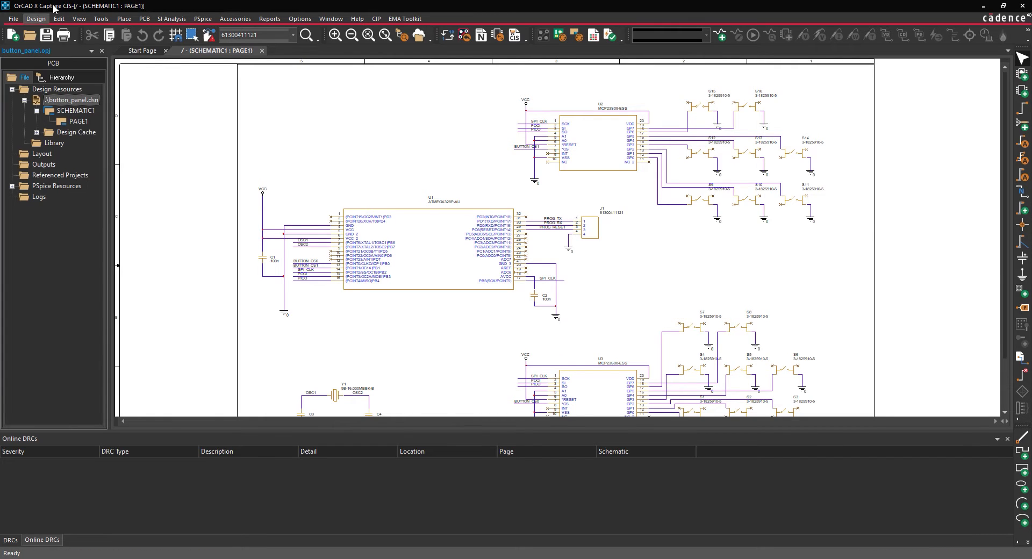
{"action": "left_click", "coordinate": [101, 19]}
{"action": "left_click", "coordinate": [118, 156]}
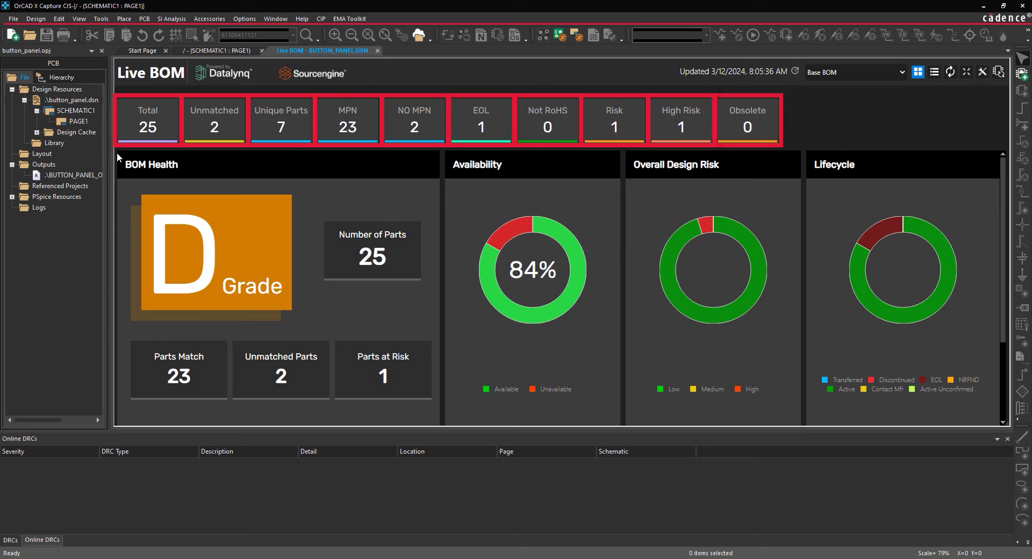
Review the Live BOM dashboard's health grade, availability, design risk, lifecycle charts and the lists of risky parts.
{"action": "left_click", "coordinate": [275, 129]}
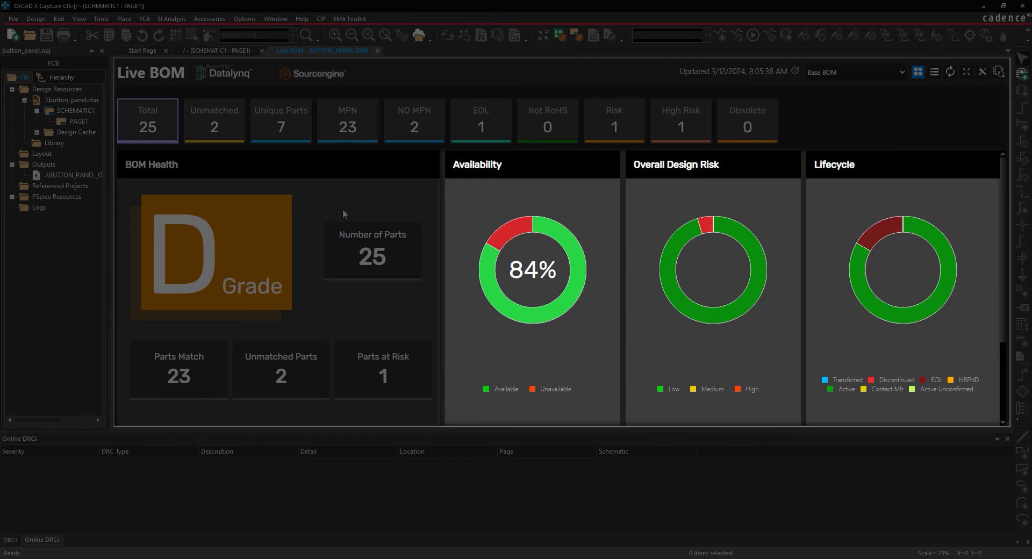
{"action": "scroll", "coordinate": [431, 303], "scroll_direction": "down", "scroll_amount": 2}
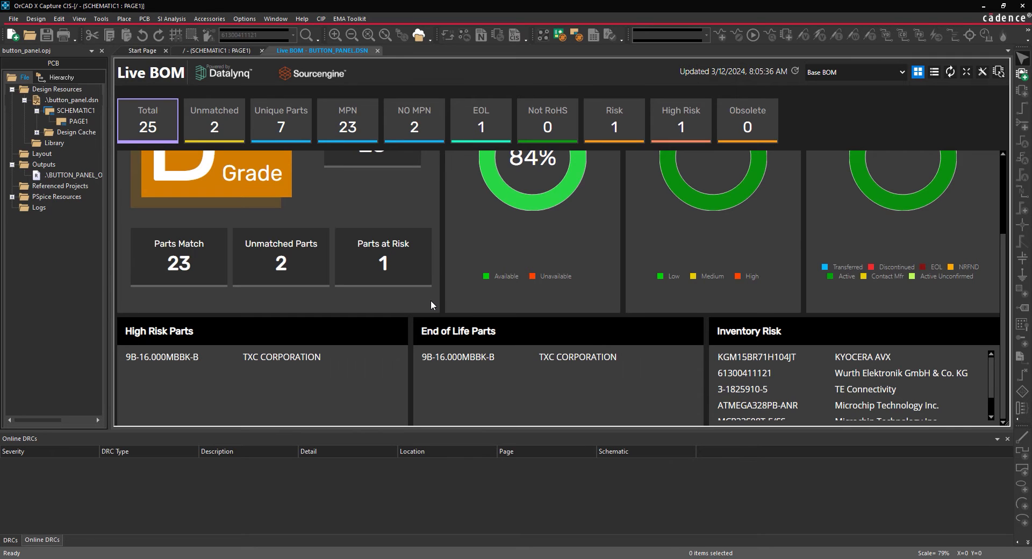
{"action": "scroll", "coordinate": [431, 300], "scroll_direction": "up", "scroll_amount": 2}
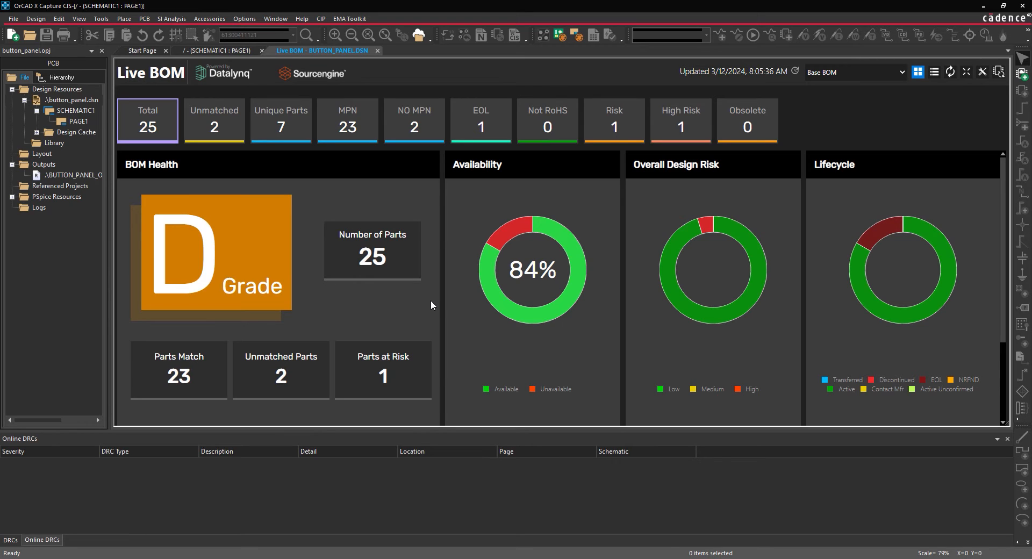
Filter the BOM to at-risk parts and examine crystal Y1's general data, supply risk, inventory and properties.
{"action": "left_click", "coordinate": [630, 139]}
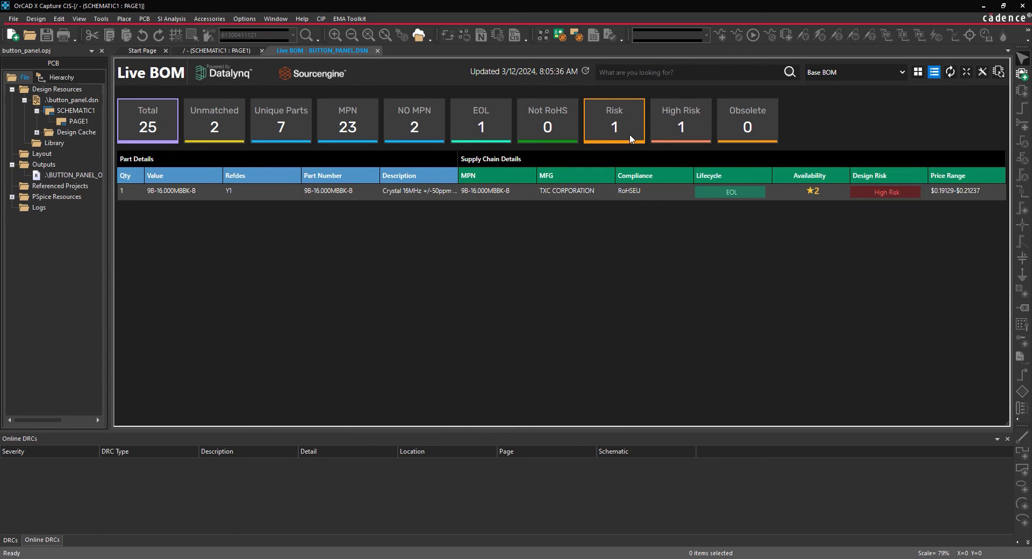
{"action": "left_click", "coordinate": [188, 192]}
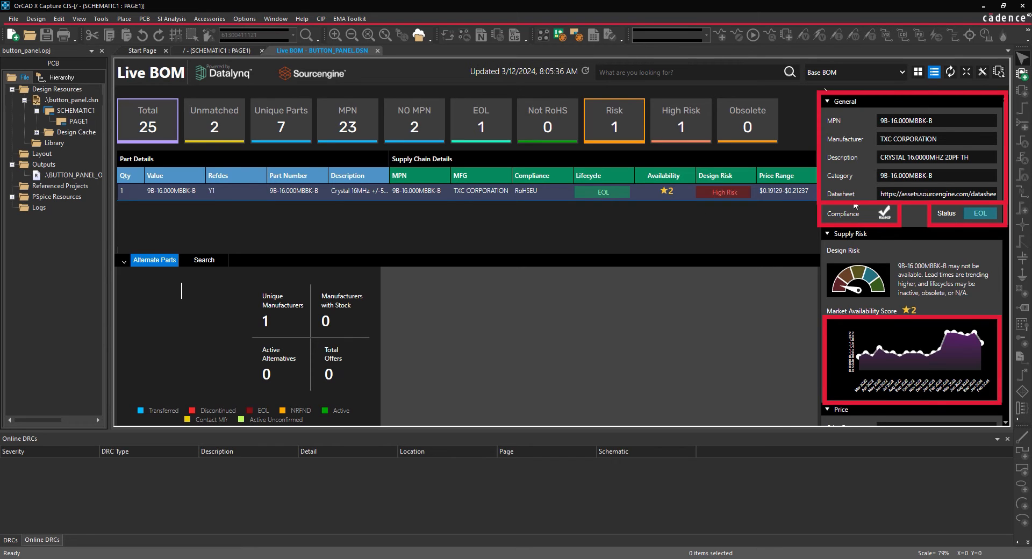
{"action": "scroll", "coordinate": [855, 203], "scroll_direction": "down", "scroll_amount": 3}
{"action": "scroll", "coordinate": [855, 203], "scroll_direction": "down", "scroll_amount": 4}
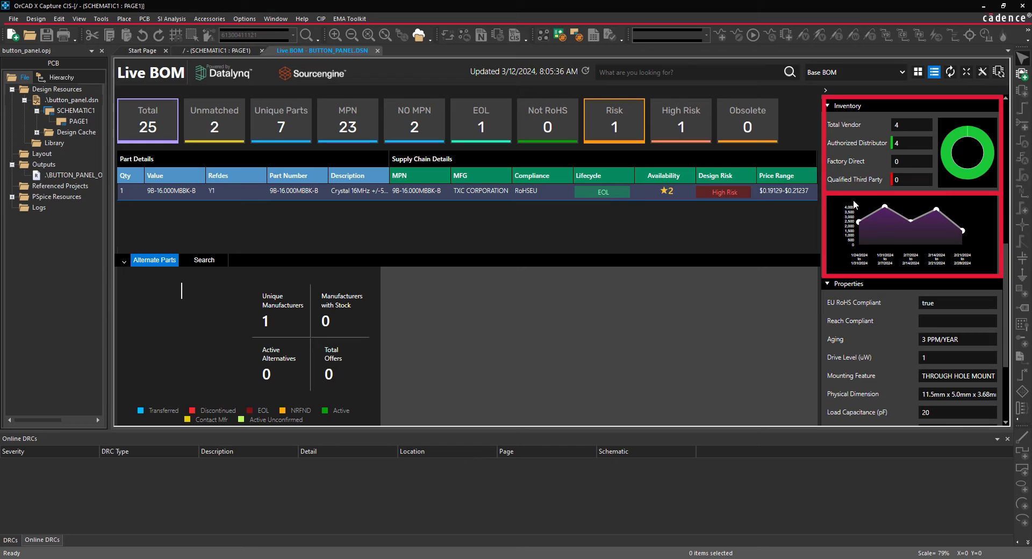
{"action": "scroll", "coordinate": [854, 203], "scroll_direction": "down", "scroll_amount": 3}
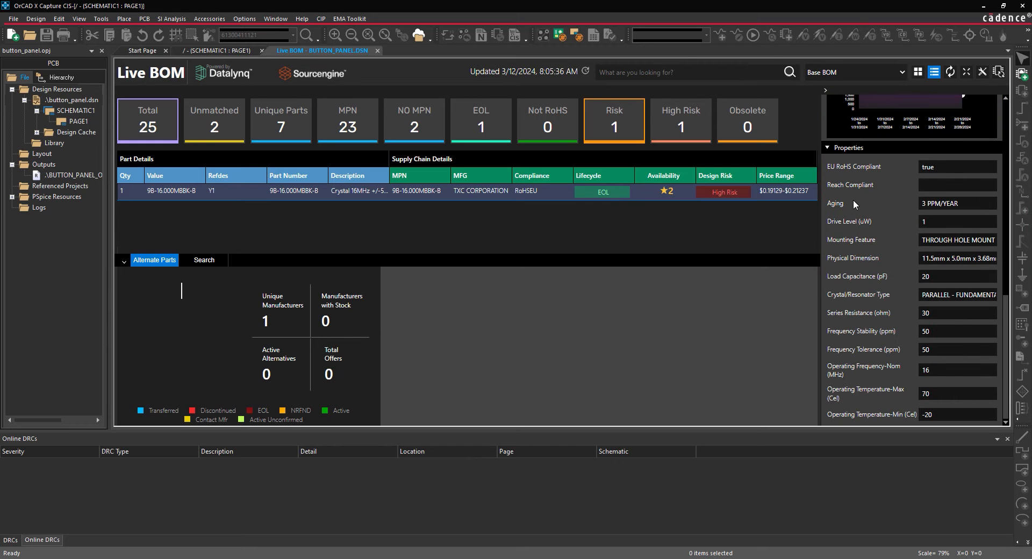
{"action": "scroll", "coordinate": [853, 202], "scroll_direction": "up", "scroll_amount": 5}
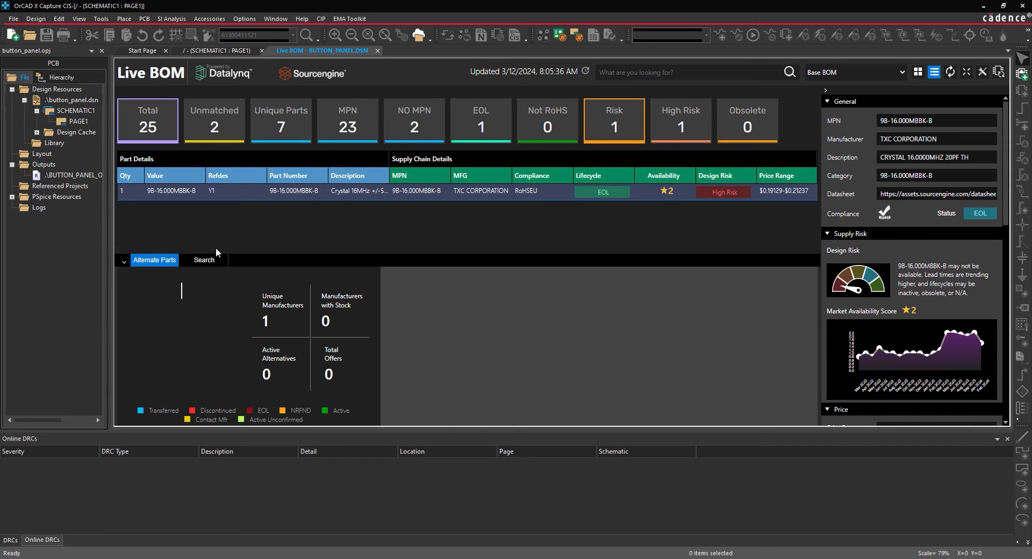
Search for "Crystal 16MHz" as a replacement for Y1 and assign ECS-160-20-3X-TR from ECS, Inc. International.
{"action": "left_click", "coordinate": [203, 260]}
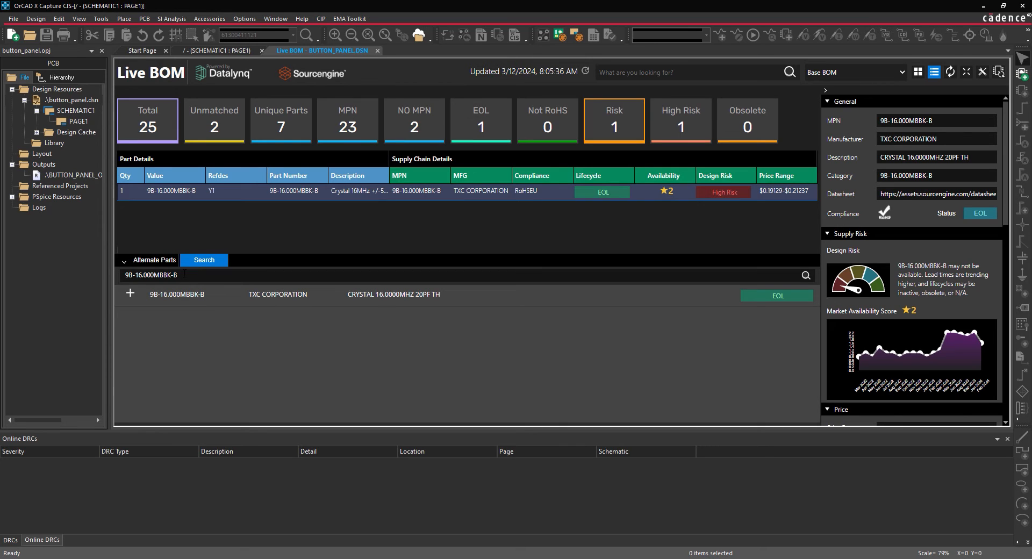
{"action": "left_click_drag", "start_coordinate": [188, 274], "coordinate": [120, 272]}
{"action": "type", "text": "Crystal 16MHz"}
{"action": "key", "text": "Return"}
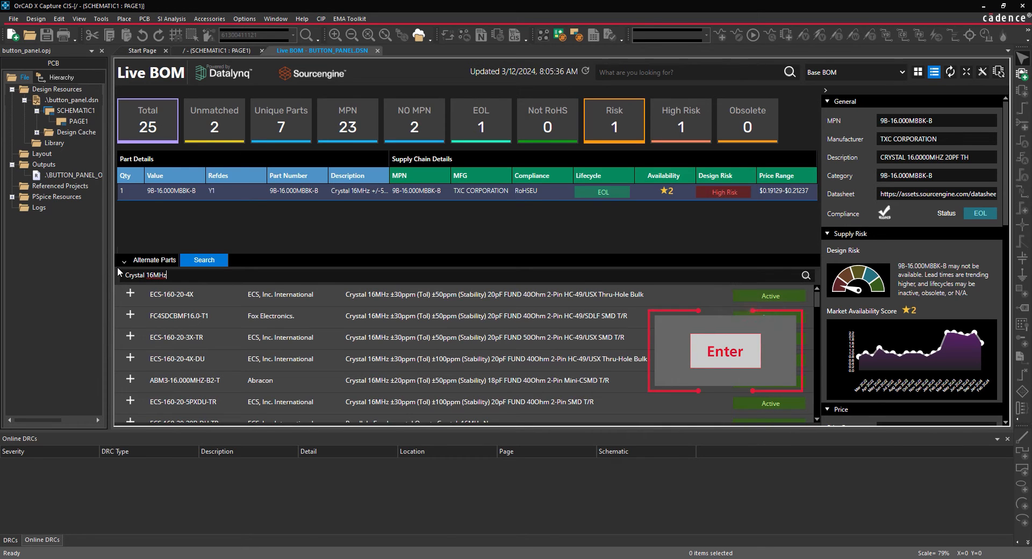
{"action": "left_click", "coordinate": [209, 337]}
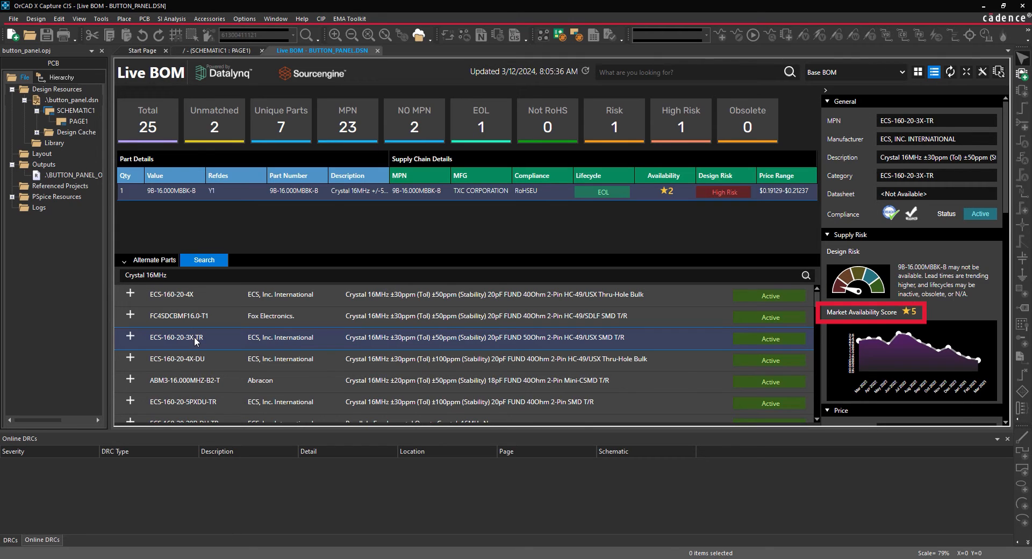
{"action": "left_click", "coordinate": [131, 337]}
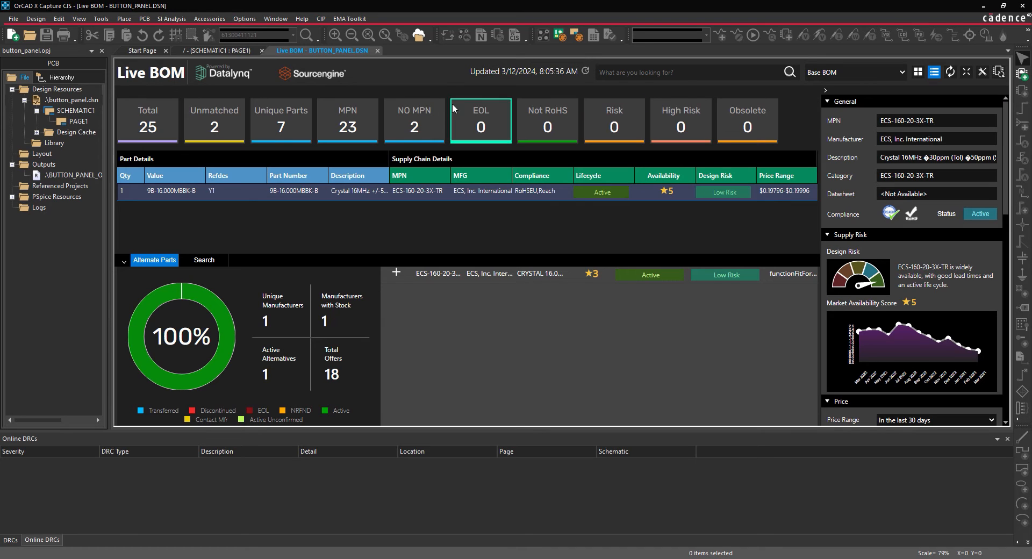
List the parts without an MPN, search "22pF" for capacitor C3 and assign Walsin Technology's 0603N220F101CT to it.
{"action": "left_click", "coordinate": [430, 109]}
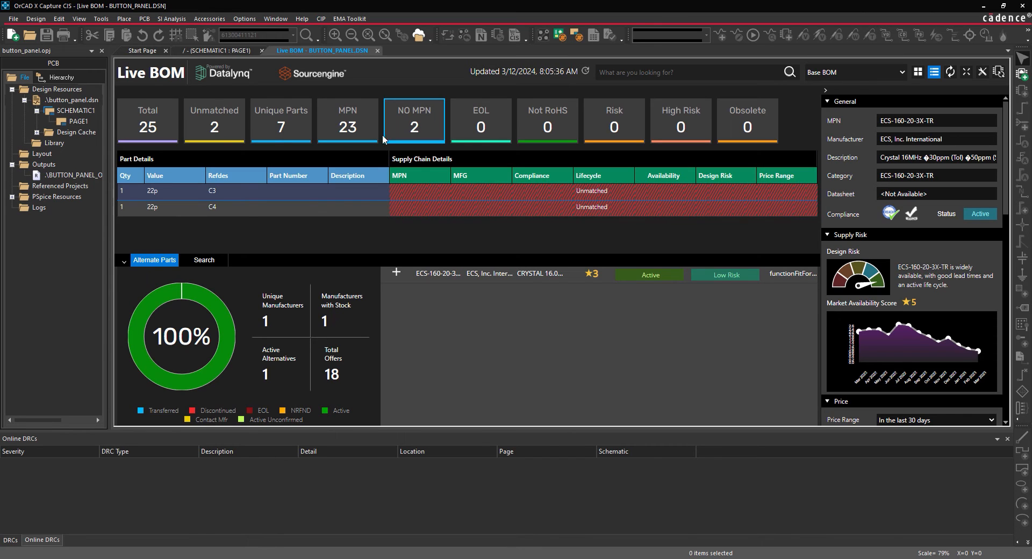
{"action": "left_click", "coordinate": [199, 192]}
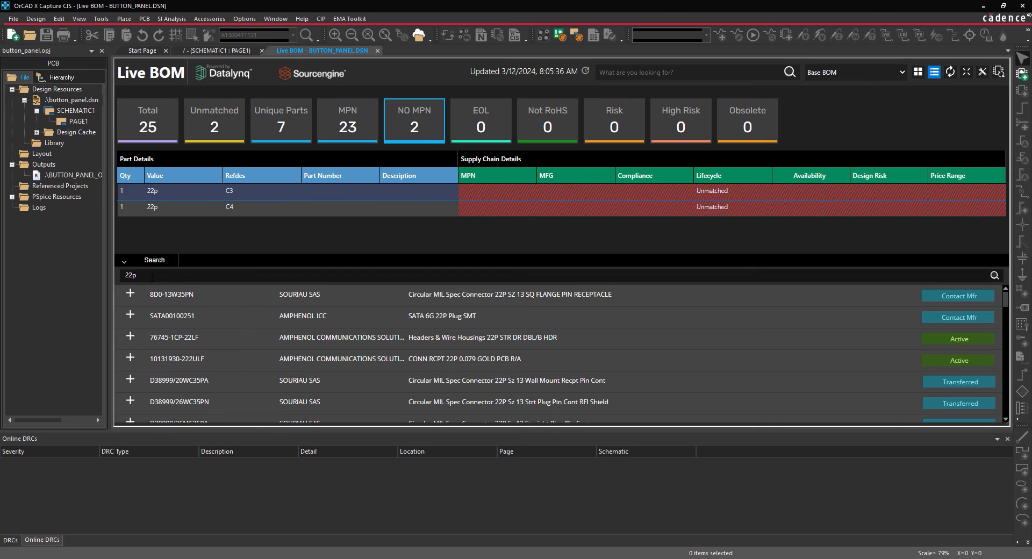
{"action": "left_click_drag", "start_coordinate": [148, 275], "coordinate": [98, 275]}
{"action": "type", "text": "22pF"}
{"action": "key", "text": "Return"}
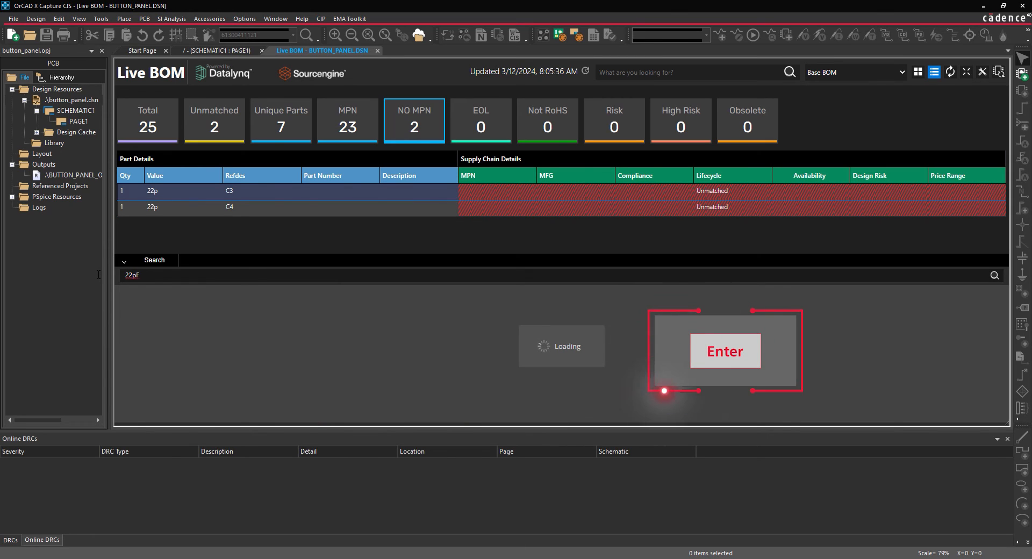
{"action": "left_click", "coordinate": [185, 295]}
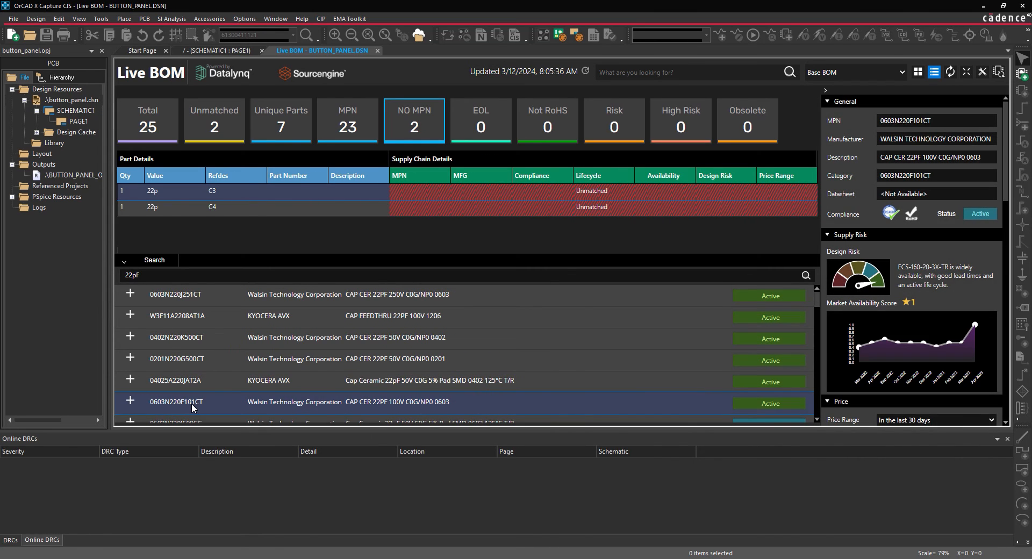
{"action": "left_click", "coordinate": [131, 404]}
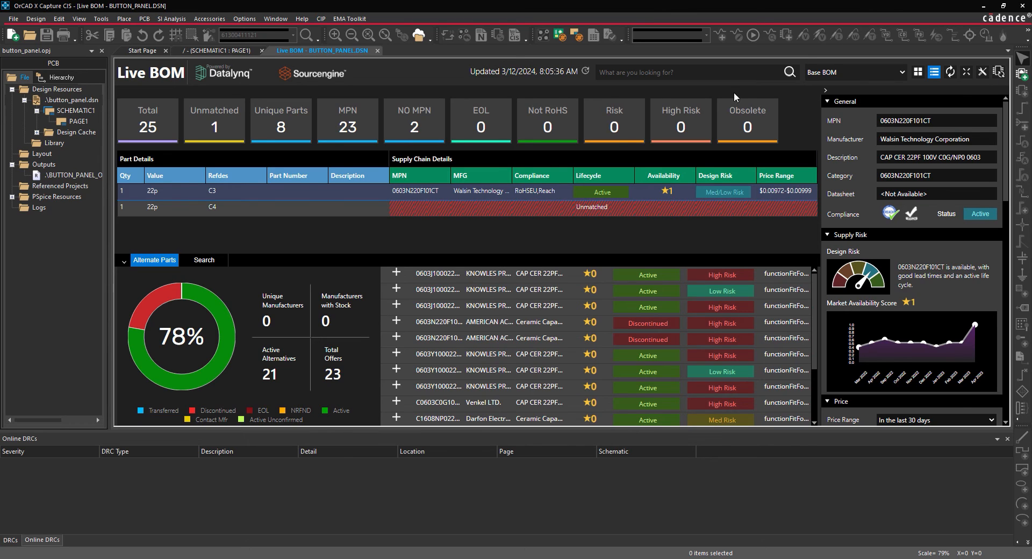
In the design's object properties, copy C3's manufacturer name and manufacturer part number to C4, apply the changes and close the Property Editor.
{"action": "left_click", "coordinate": [233, 51]}
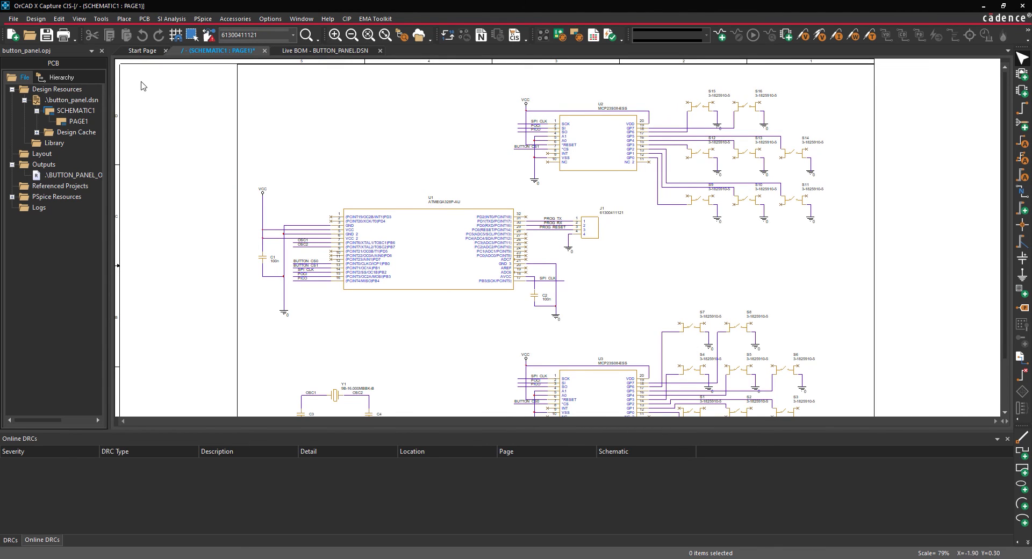
{"action": "right_click", "coordinate": [95, 100]}
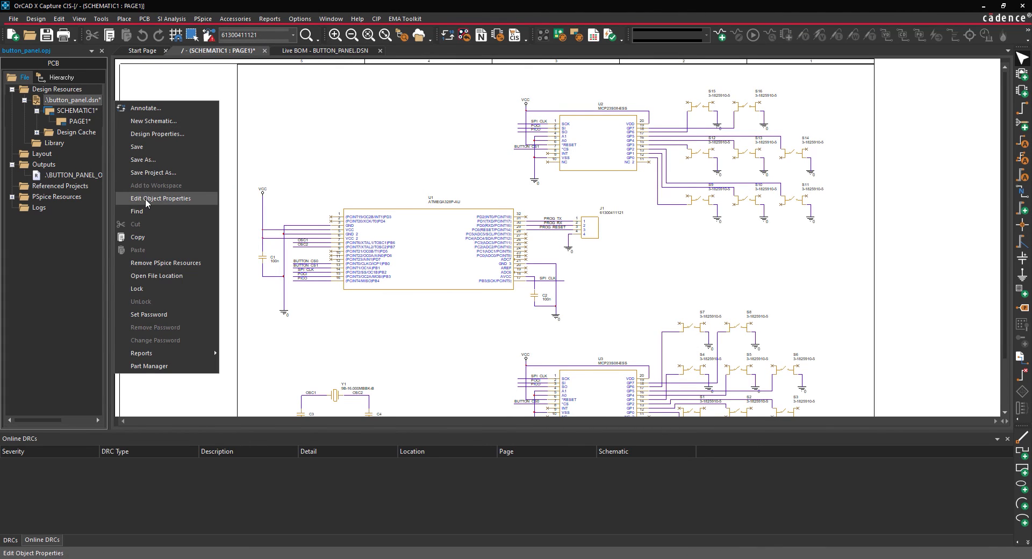
{"action": "left_click", "coordinate": [145, 198]}
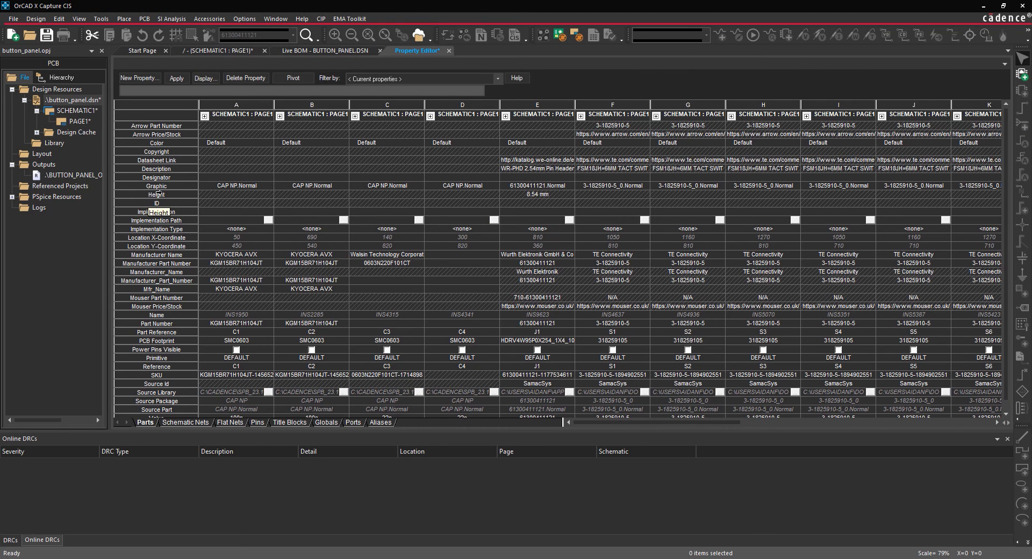
{"action": "left_click", "coordinate": [393, 255]}
{"action": "left_click", "coordinate": [395, 265], "text": "shift"}
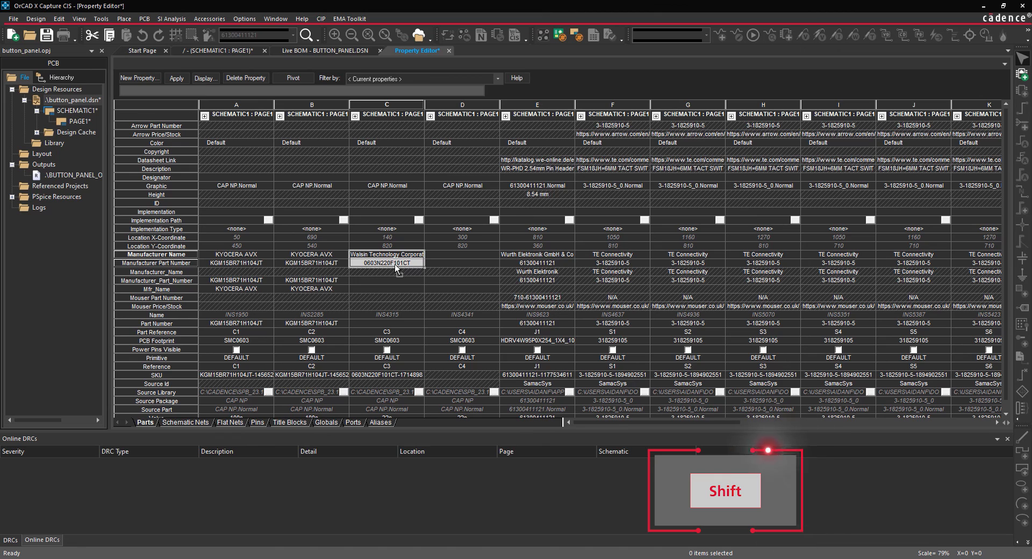
{"action": "left_click_drag", "start_coordinate": [422, 270], "coordinate": [483, 268]}
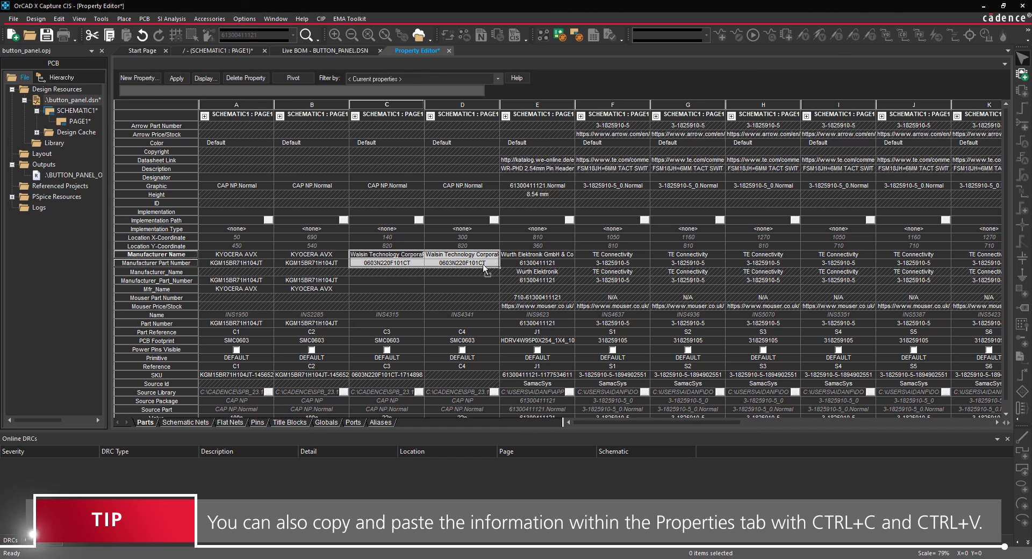
{"action": "left_click", "coordinate": [177, 79]}
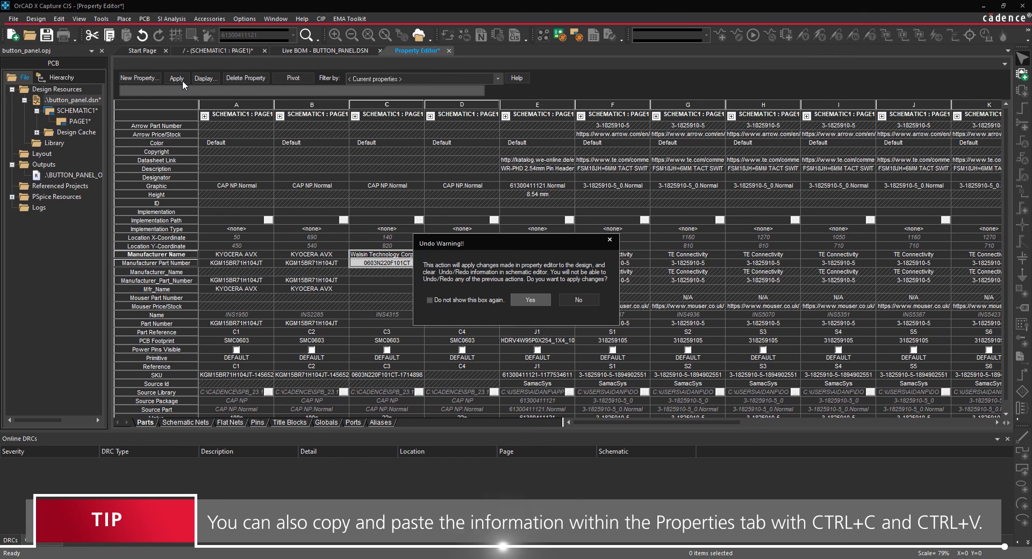
{"action": "left_click", "coordinate": [521, 295]}
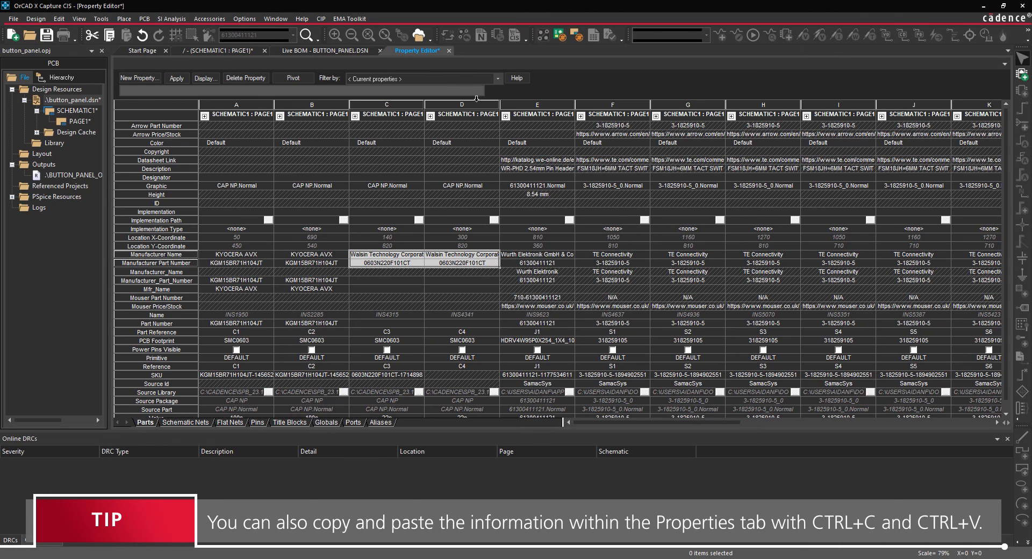
{"action": "left_click", "coordinate": [449, 50]}
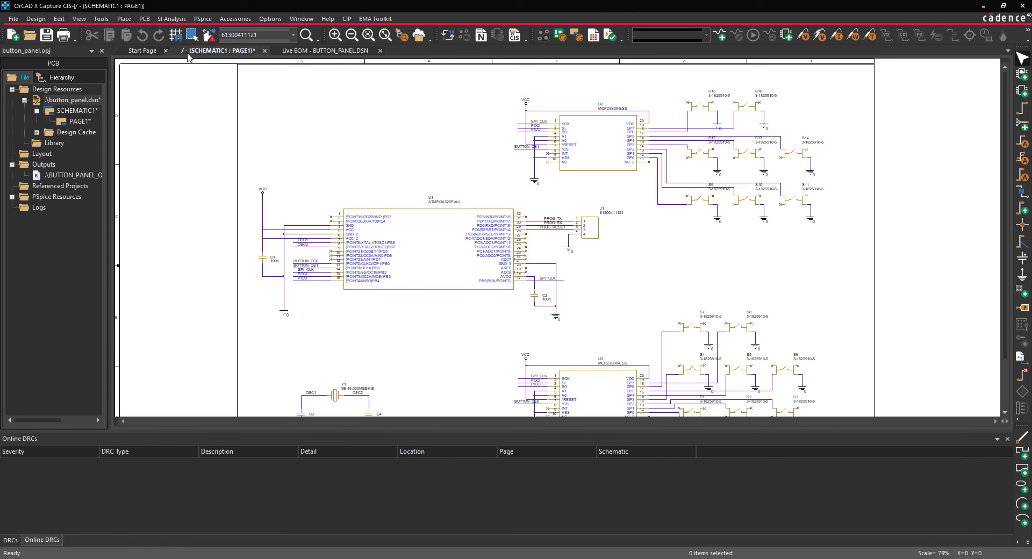
Save the button_panel.dsn design with the updated part properties.
{"action": "left_click", "coordinate": [88, 100]}
{"action": "left_click", "coordinate": [16, 20]}
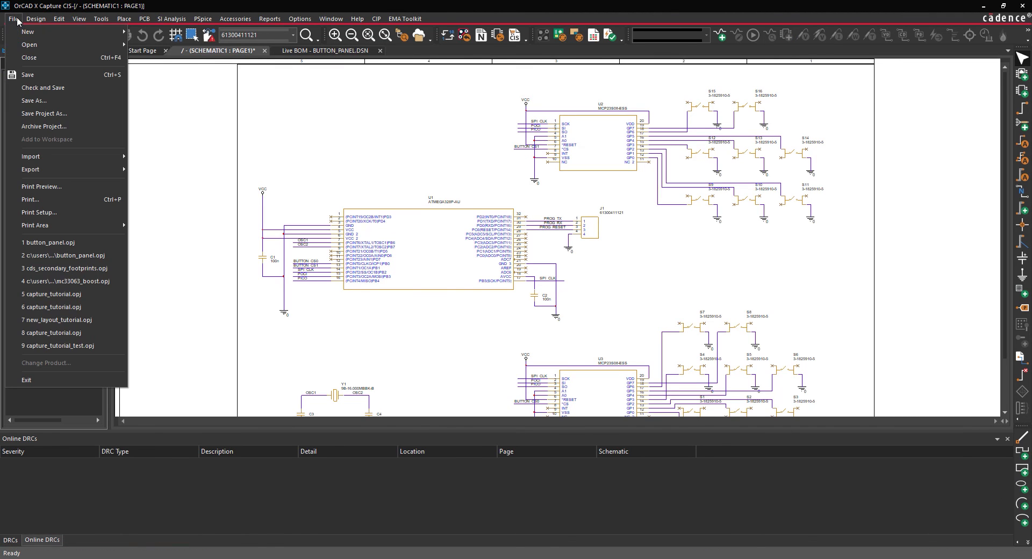
{"action": "left_click", "coordinate": [30, 76]}
Return to the Live BOM, list all parts and refresh the BOM data.
{"action": "left_click", "coordinate": [311, 51]}
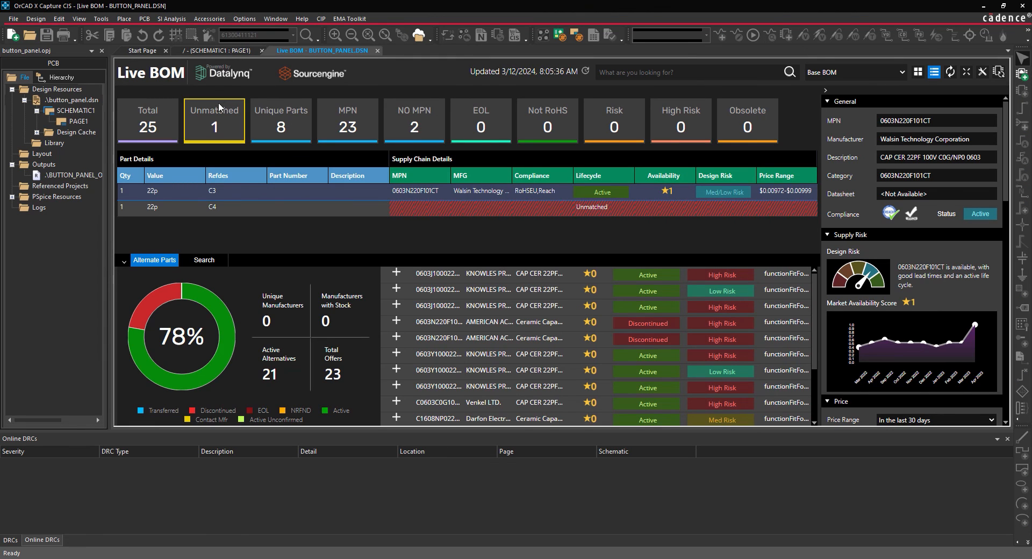
{"action": "left_click", "coordinate": [154, 132]}
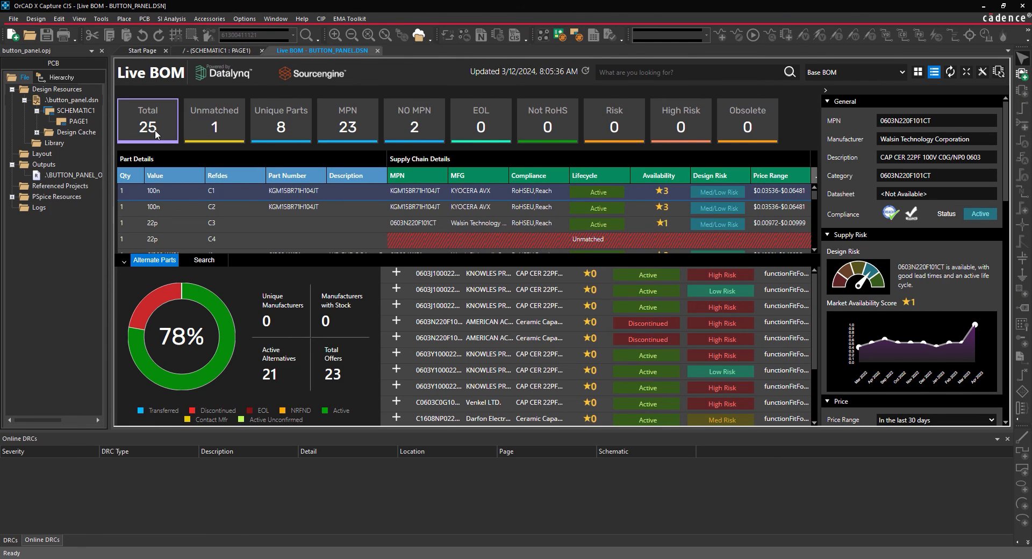
{"action": "left_click", "coordinate": [951, 72]}
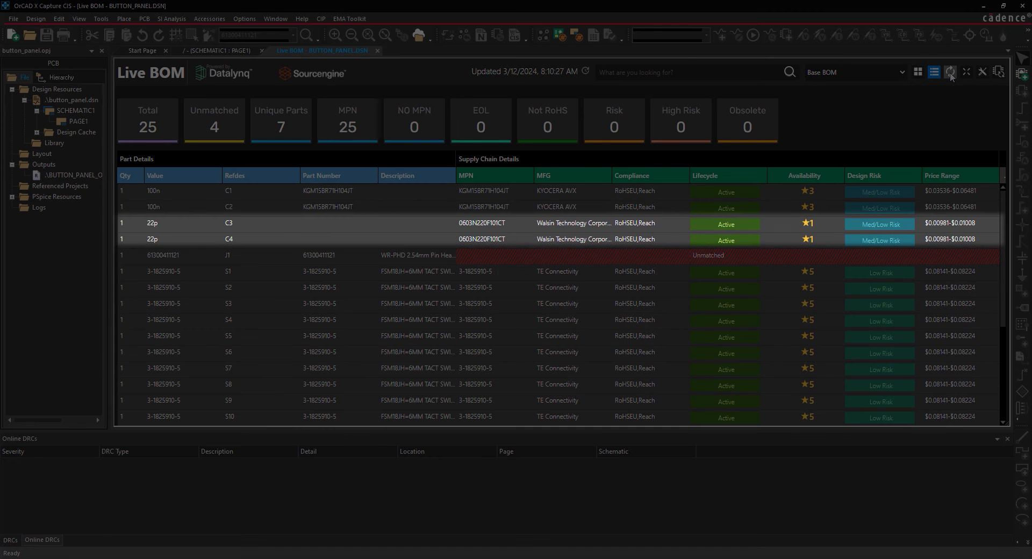